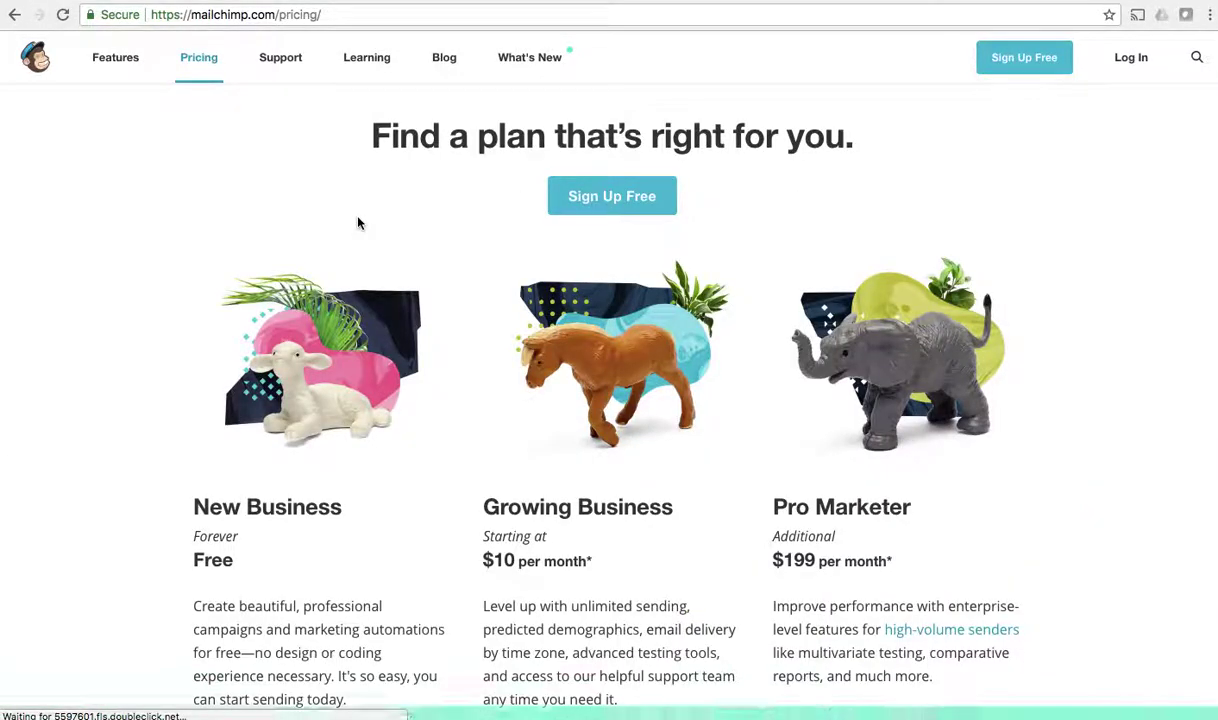
# Scroll down and back up through the MailChimp pricing plans.
pyautogui.scroll(-5, 295, 443)
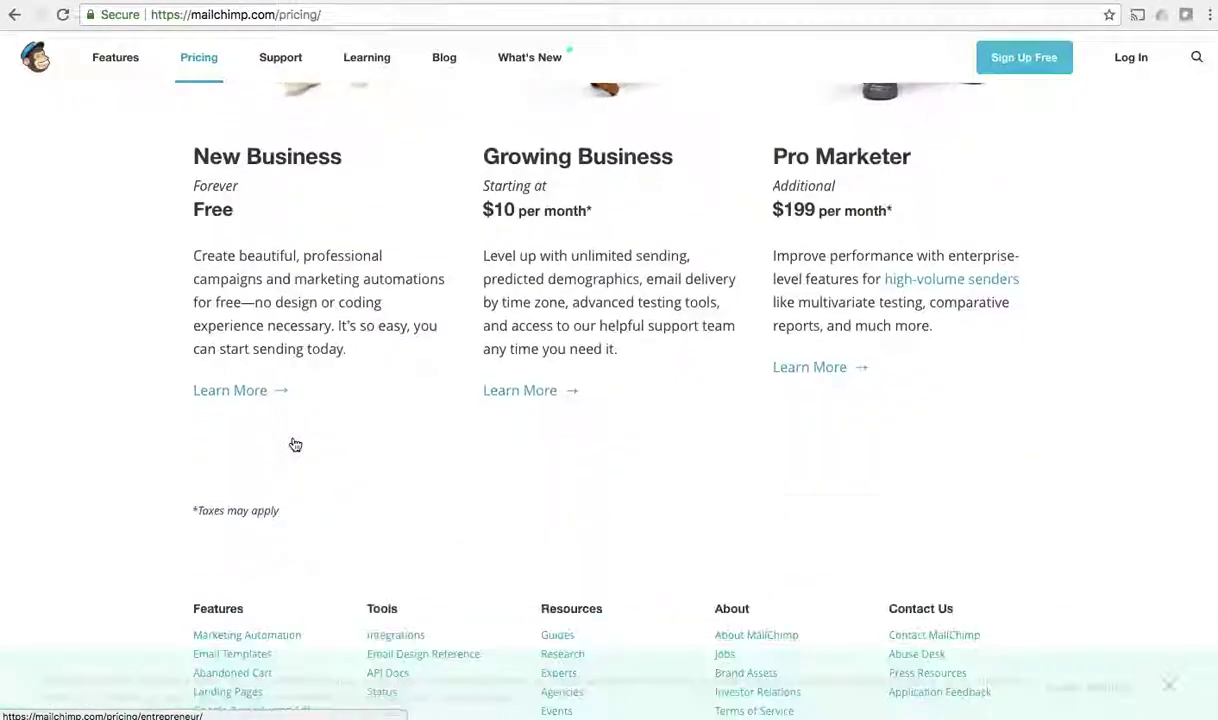
pyautogui.scroll(4, 308, 248)
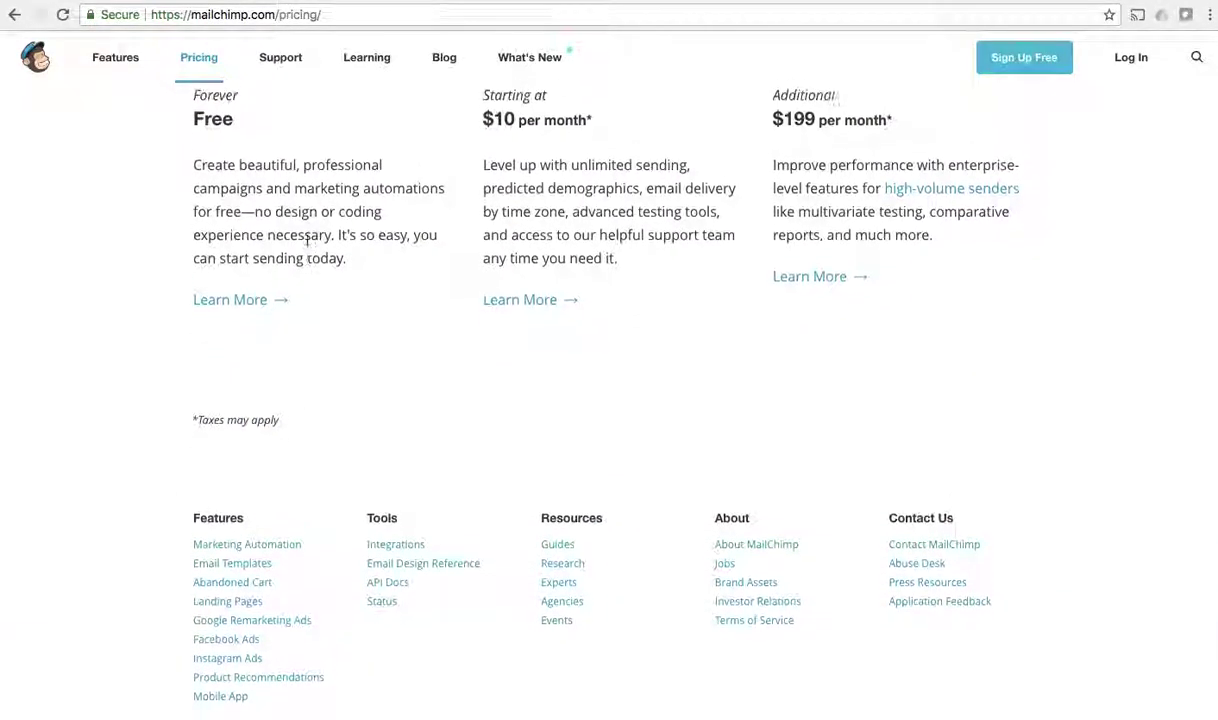
pyautogui.scroll(2, 308, 248)
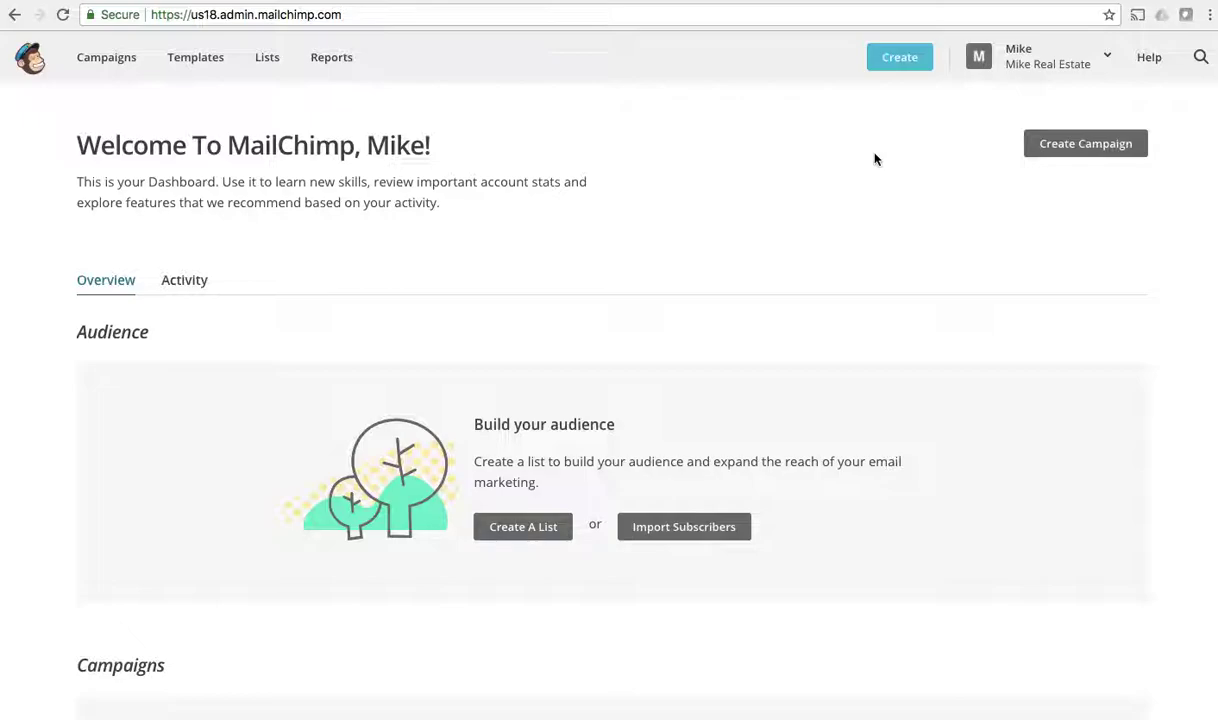
# Go to the MailChimp account Profile page via the account-name menu and expand Extras.
pyautogui.click(1053, 66)
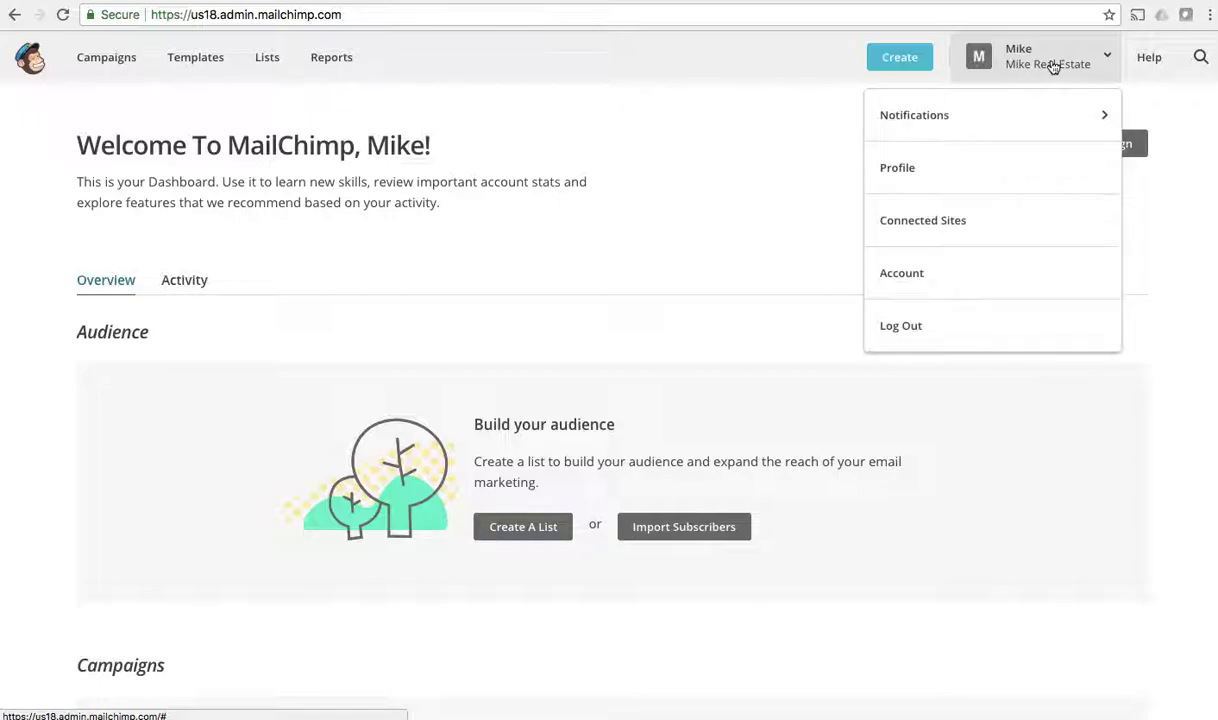
pyautogui.click(896, 180)
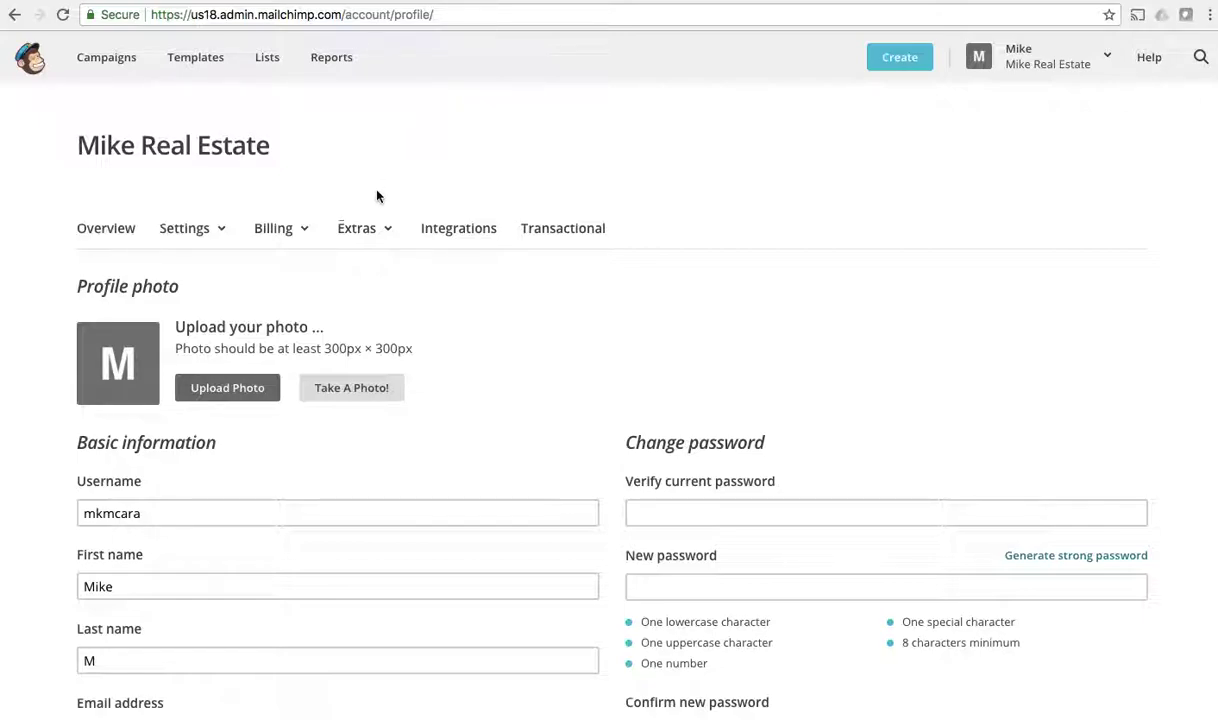
pyautogui.click(379, 240)
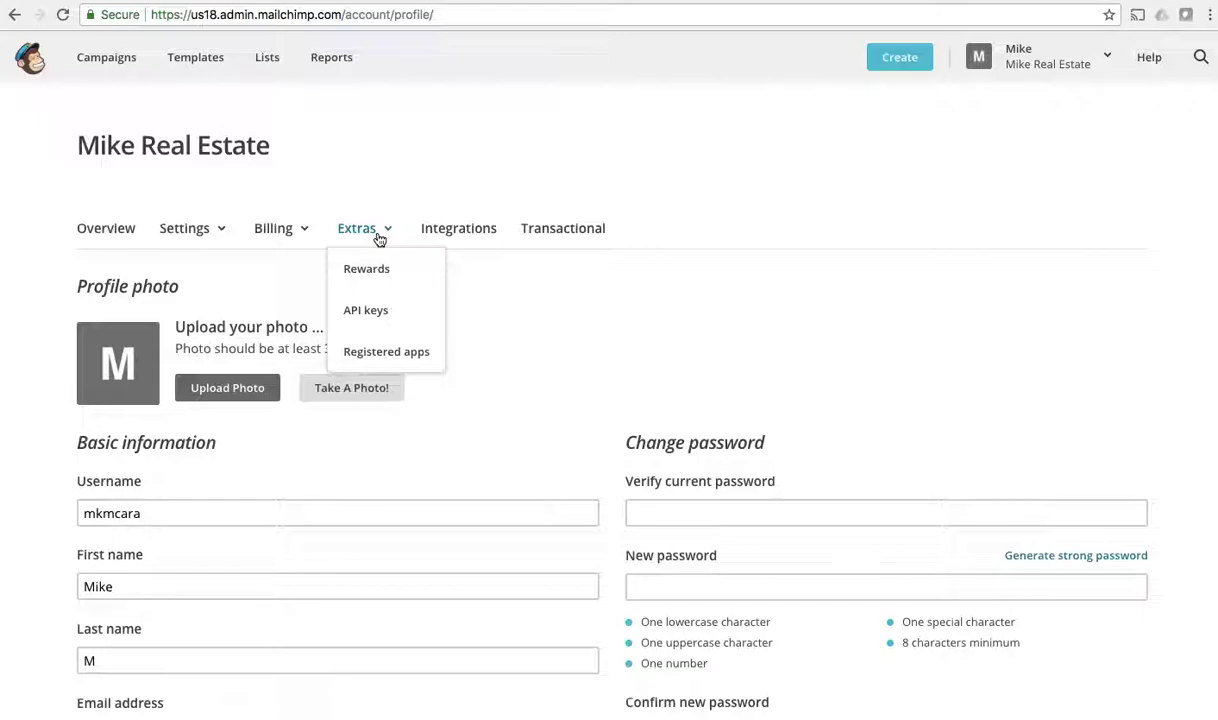
# Copy the account's key from MailChimp's API keys page, then return to RealOffice360.
pyautogui.click(379, 318)
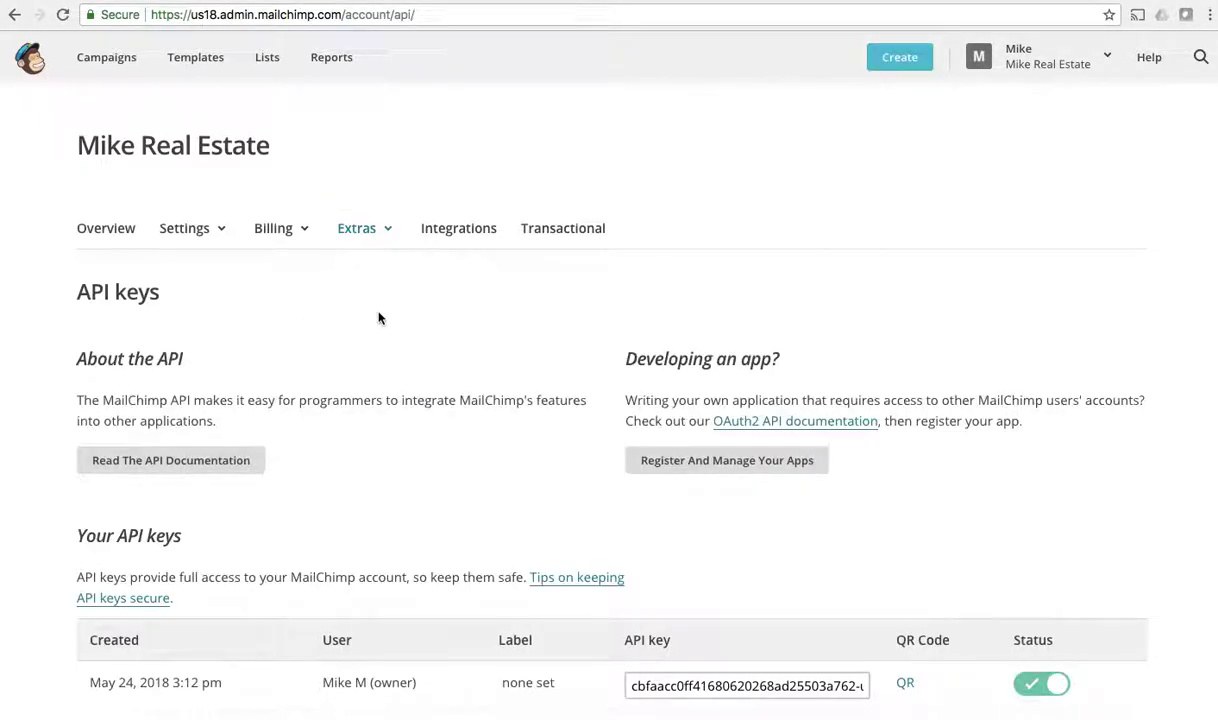
pyautogui.scroll(-3, 429, 342)
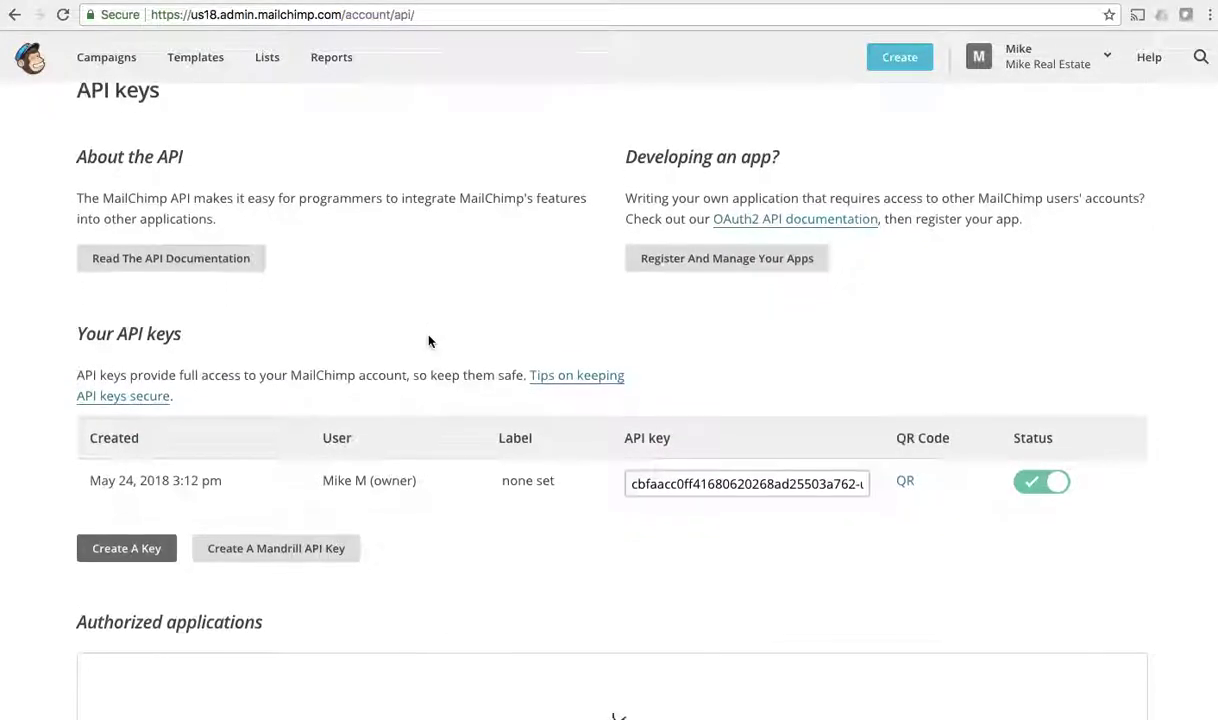
pyautogui.scroll(-1, 440, 272)
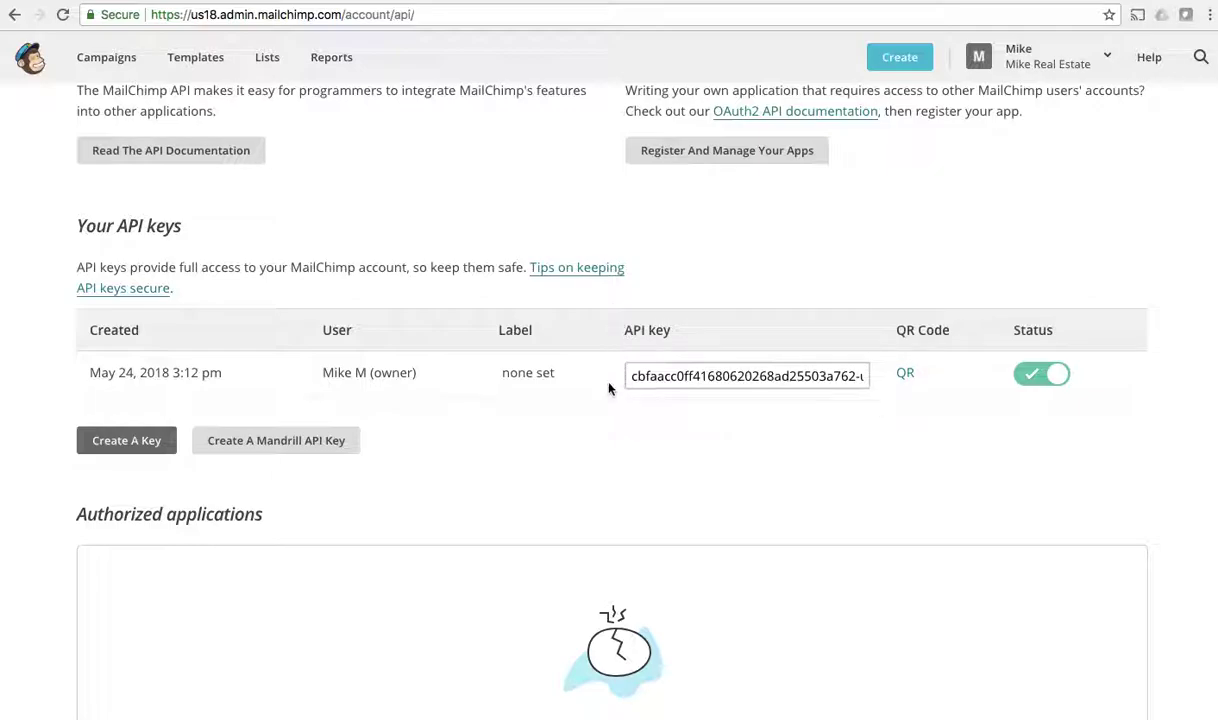
pyautogui.click(712, 377)
pyautogui.press('super+c')
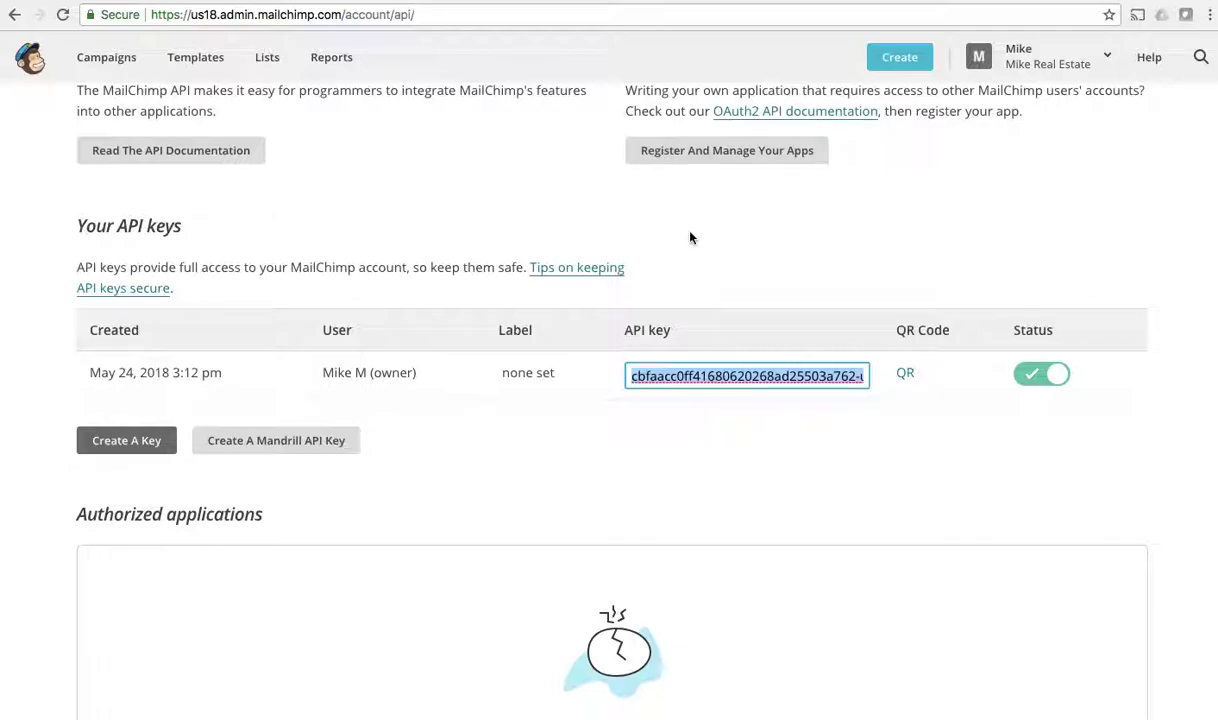
pyautogui.scroll(1, 585, 221)
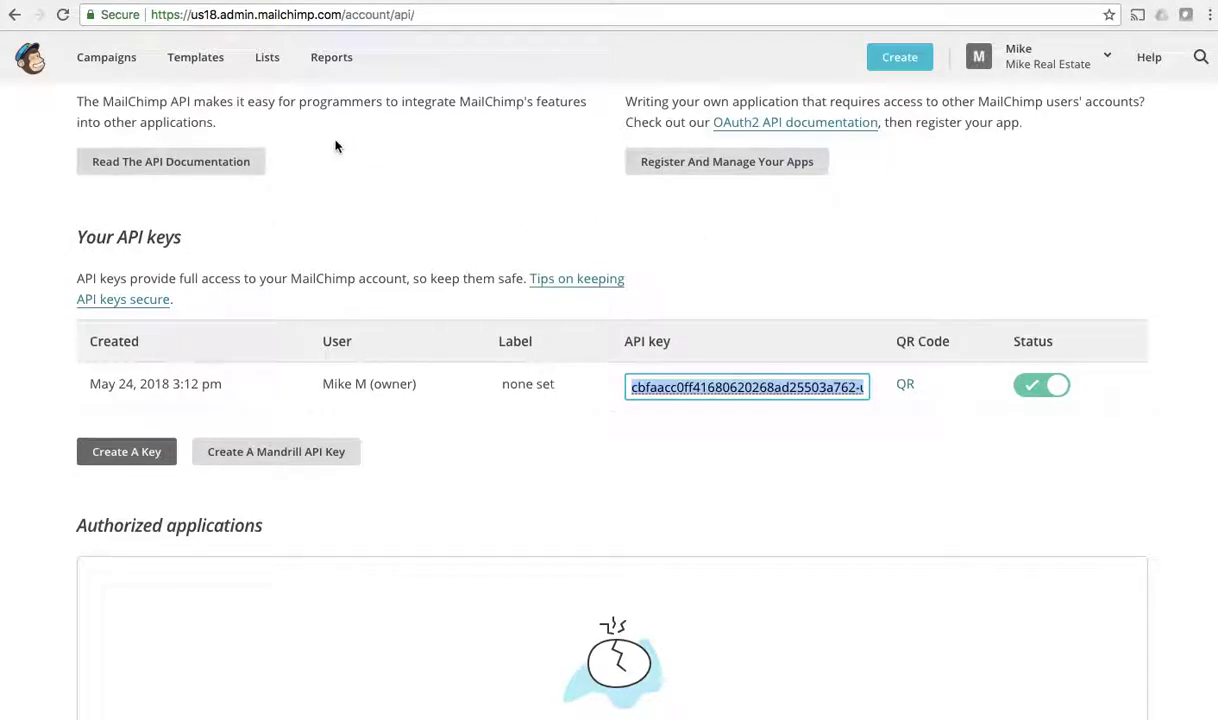
pyautogui.click(203, 2)
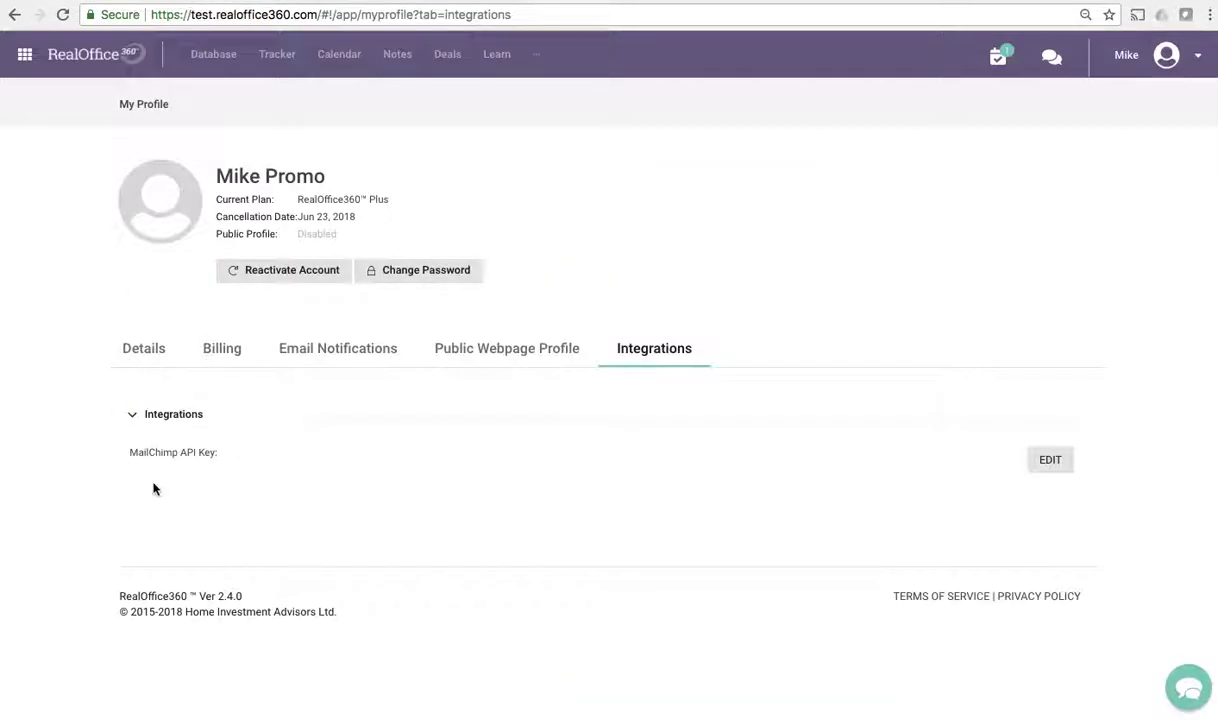
pyautogui.click(1063, 471)
pyautogui.click(850, 147)
pyautogui.press('super+v')
pyautogui.click(856, 217)
pyautogui.click(820, 665)
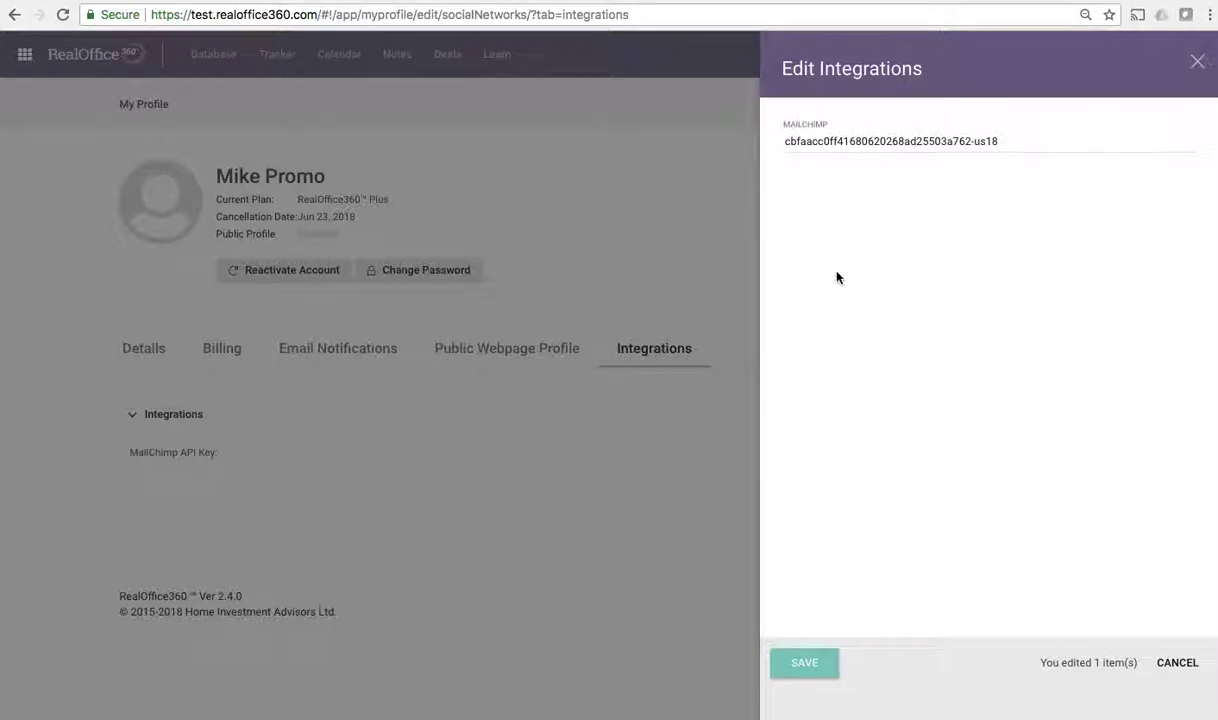
pyautogui.click(816, 663)
pyautogui.click(1197, 62)
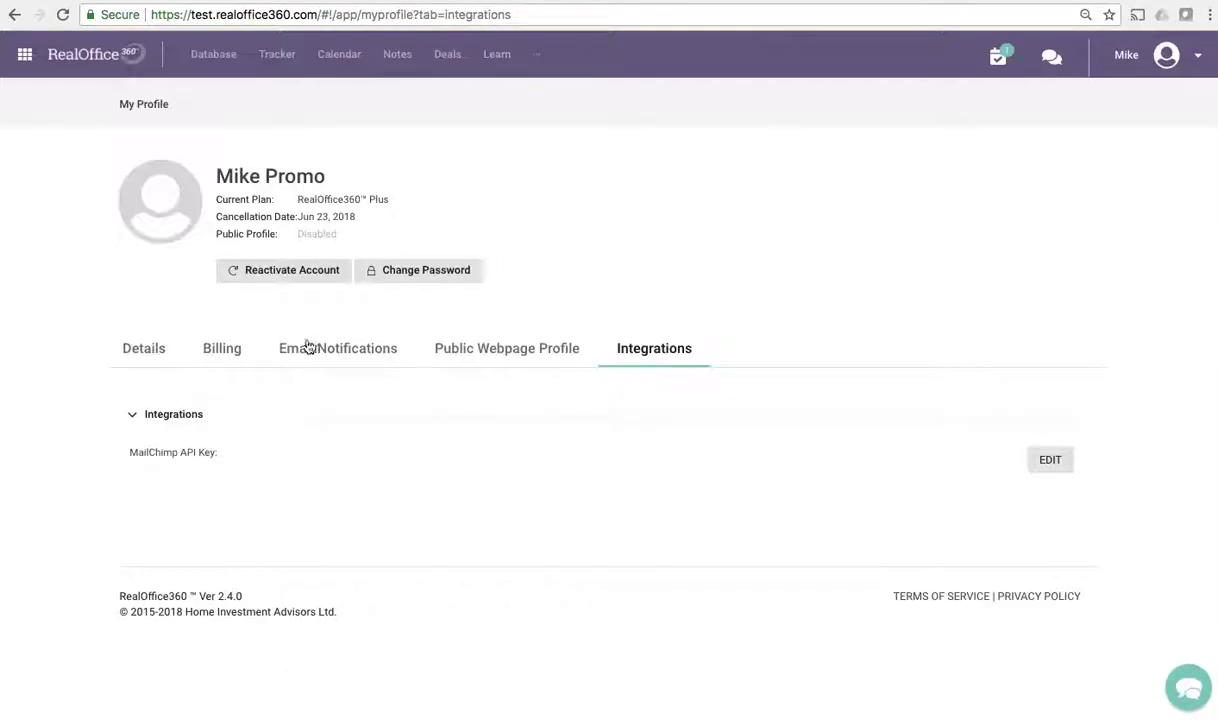
# Set the profile's Brokerage to HIA Test Brokerage in the Details tab and save.
pyautogui.click(129, 353)
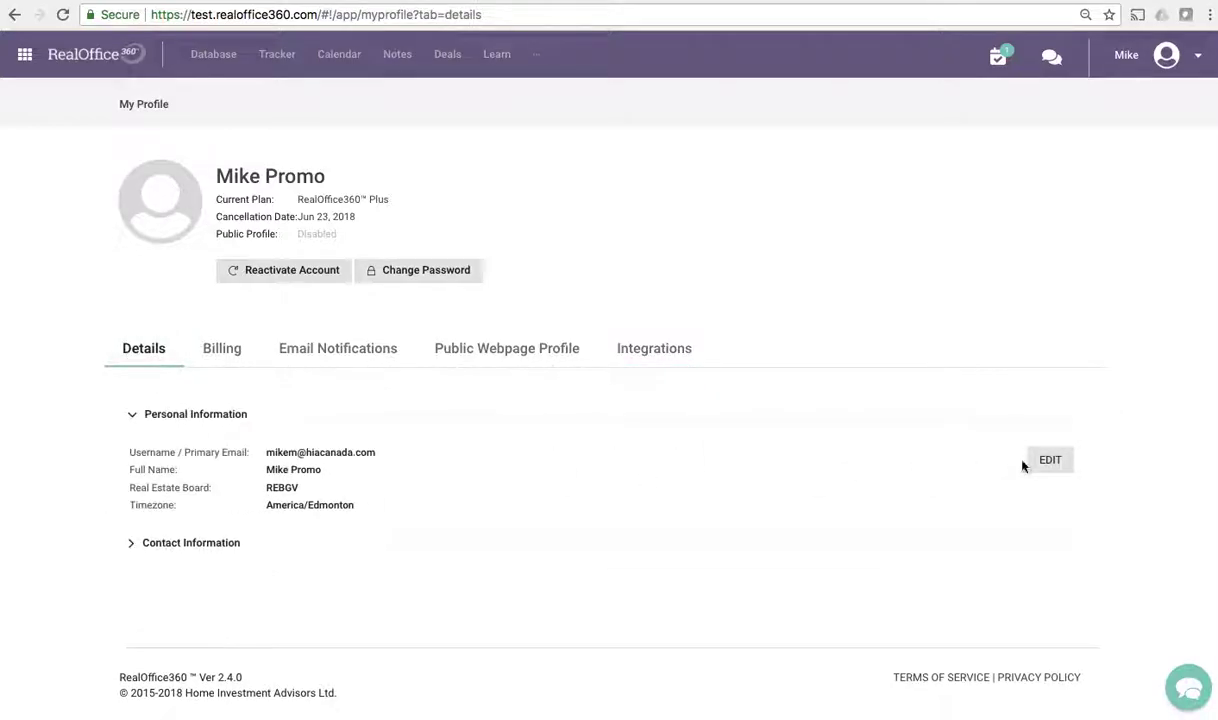
pyautogui.click(1050, 460)
pyautogui.click(893, 455)
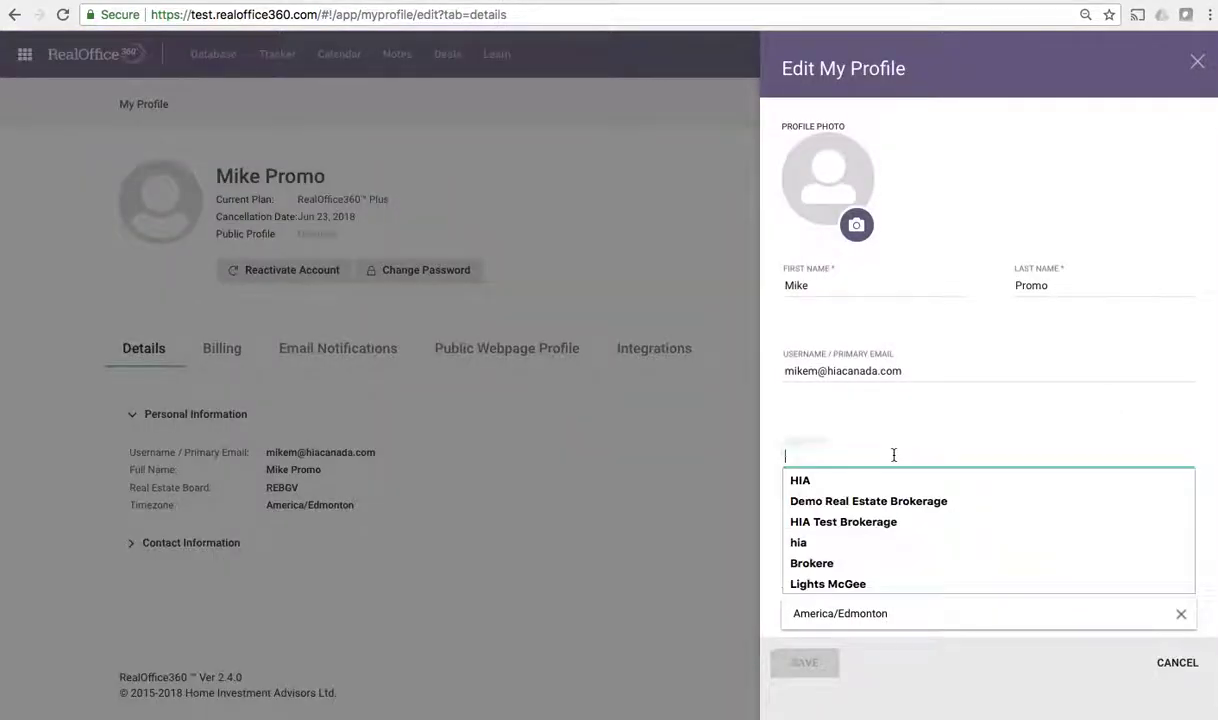
pyautogui.write('HIA Test Brokerage')
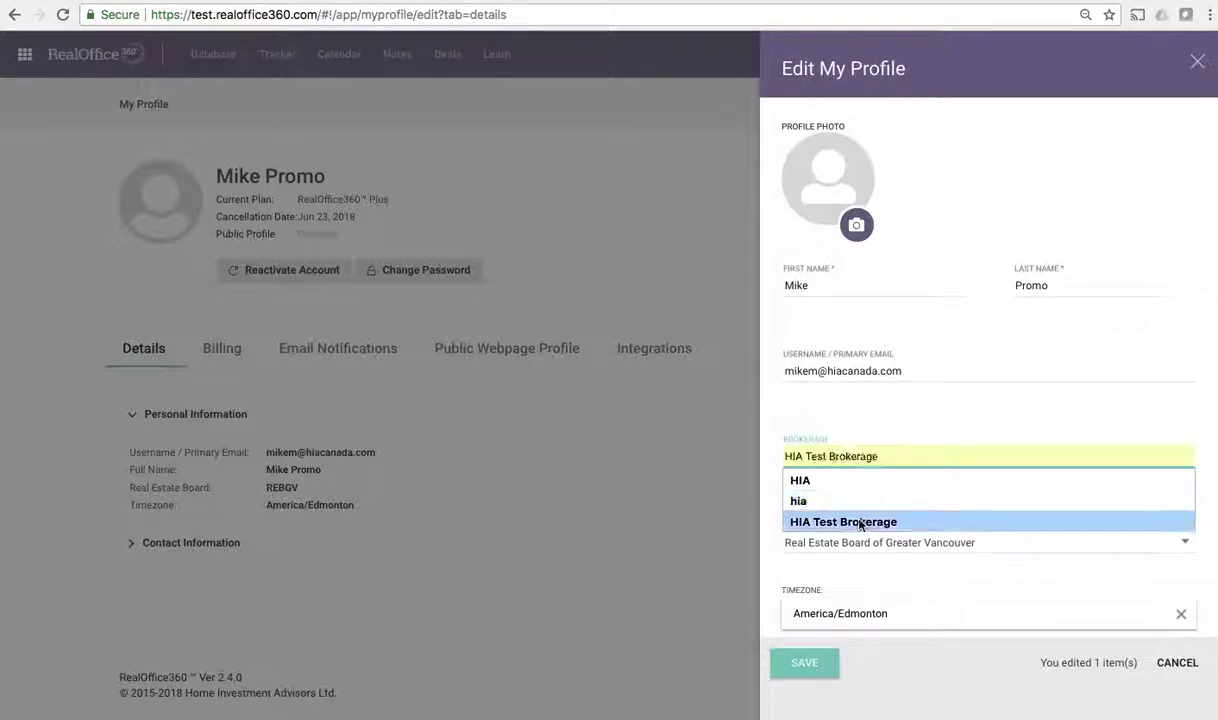
pyautogui.click(856, 520)
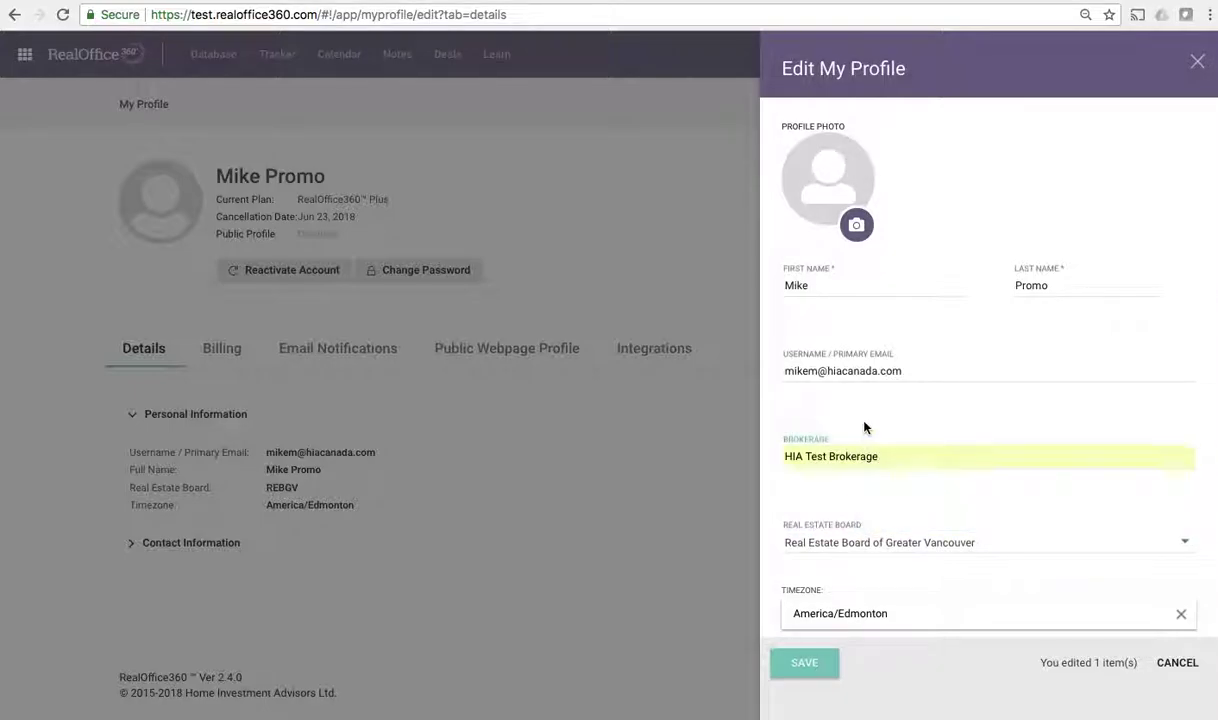
pyautogui.click(801, 668)
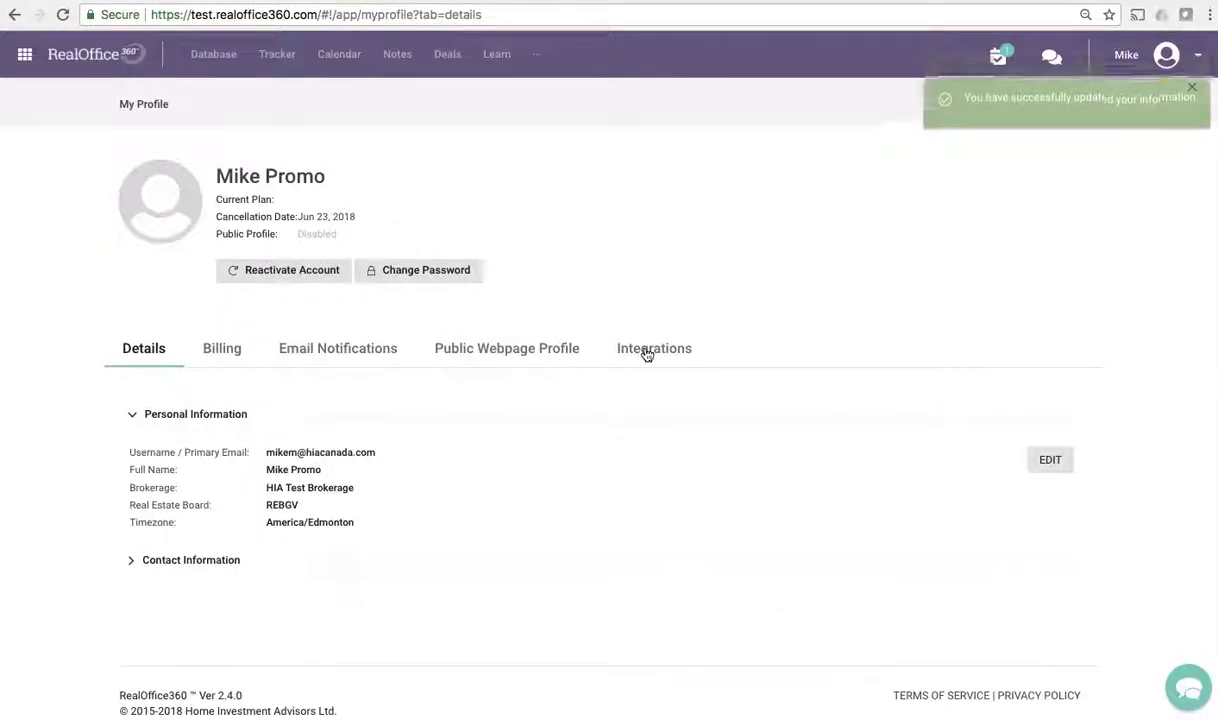
pyautogui.click(645, 350)
pyautogui.click(1063, 462)
pyautogui.click(835, 144)
pyautogui.hotkey('ctrl', 'v')
pyautogui.click(807, 663)
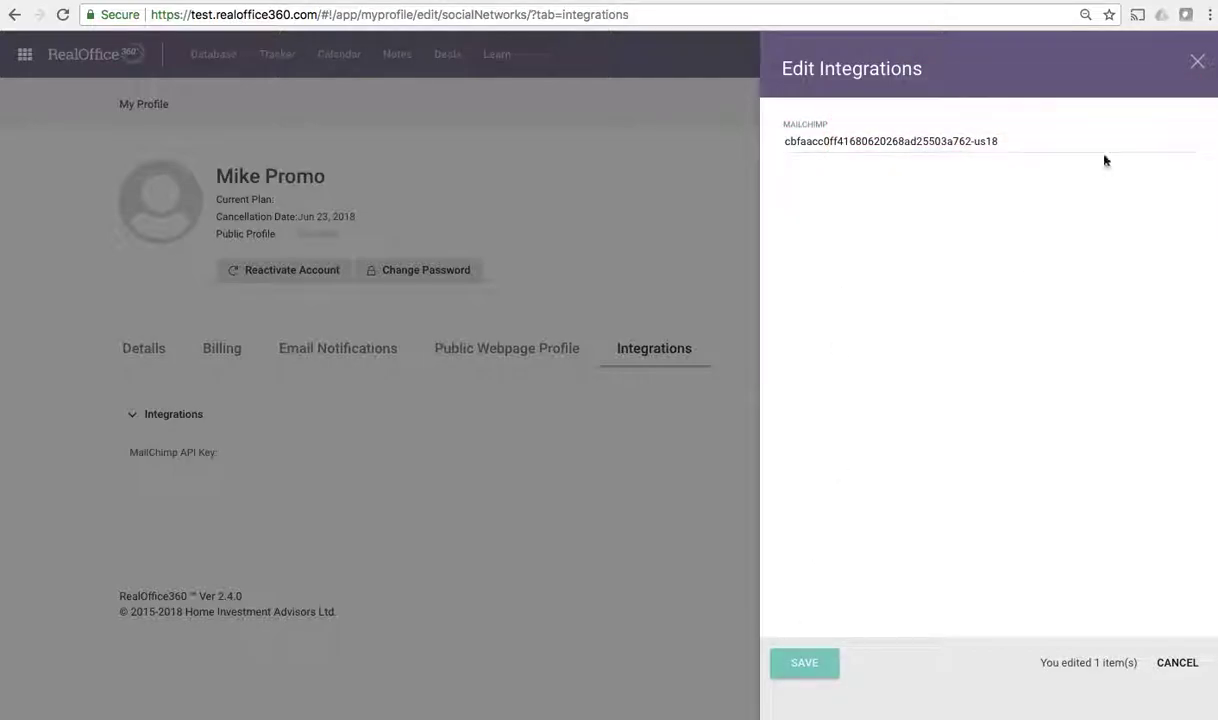
pyautogui.click(1195, 62)
pyautogui.click(155, 348)
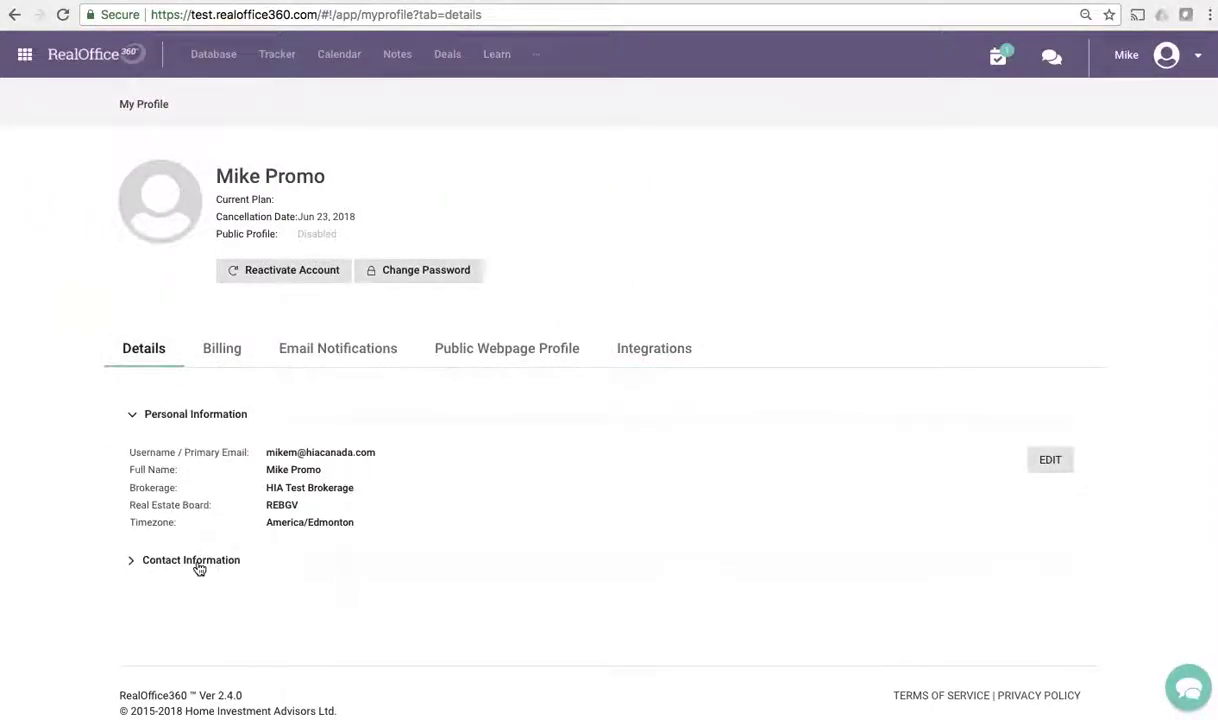
pyautogui.click(192, 561)
# Enter the office address 123 Fake Street, Calgary, postal code T2G3X8 in the contact editor.
pyautogui.click(1051, 606)
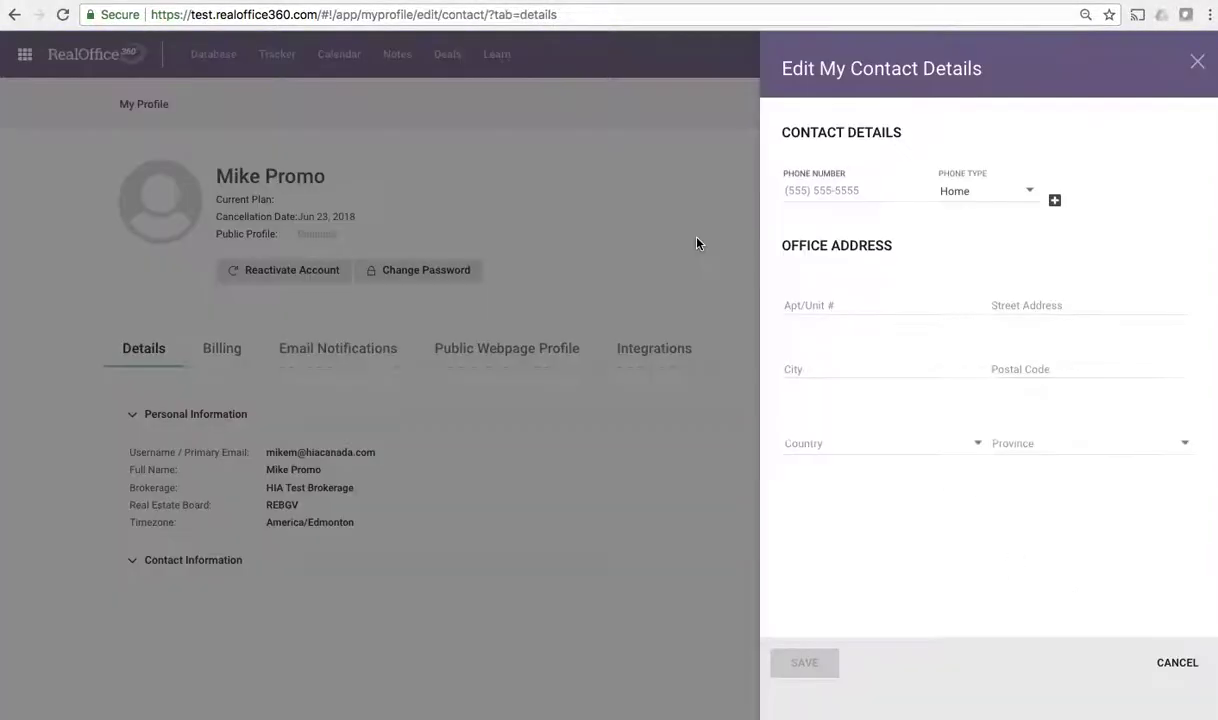
pyautogui.click(1028, 310)
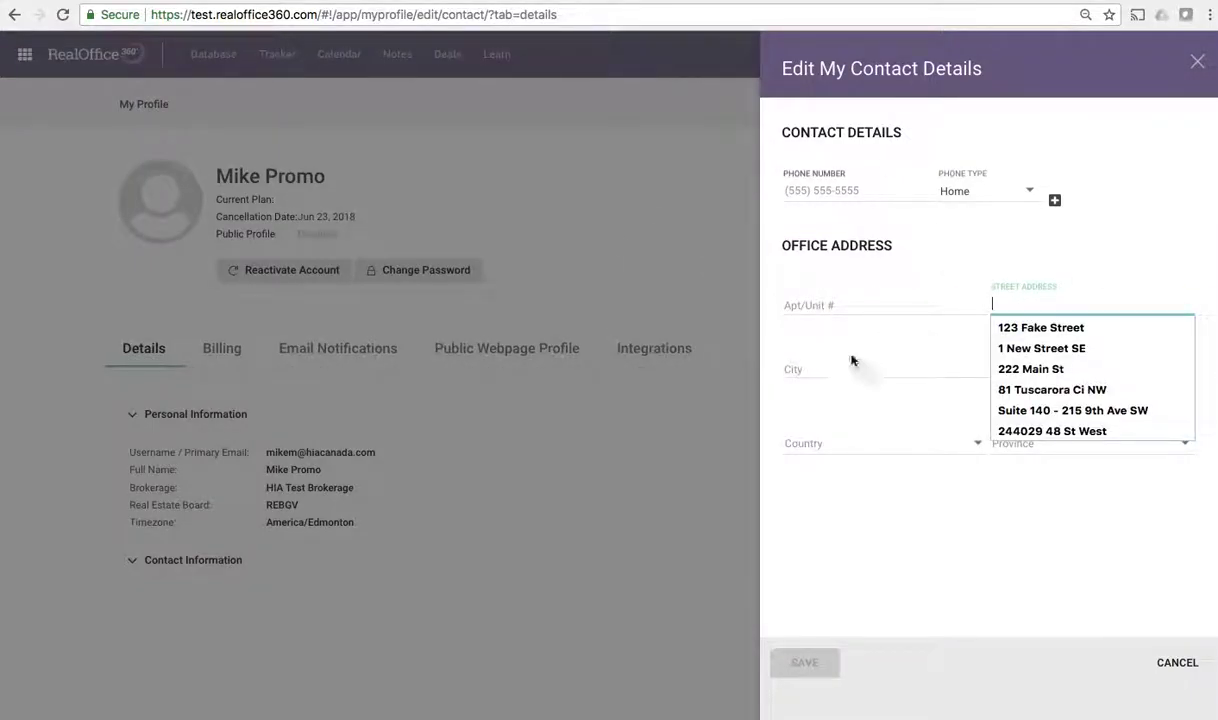
pyautogui.click(1036, 329)
pyautogui.click(860, 375)
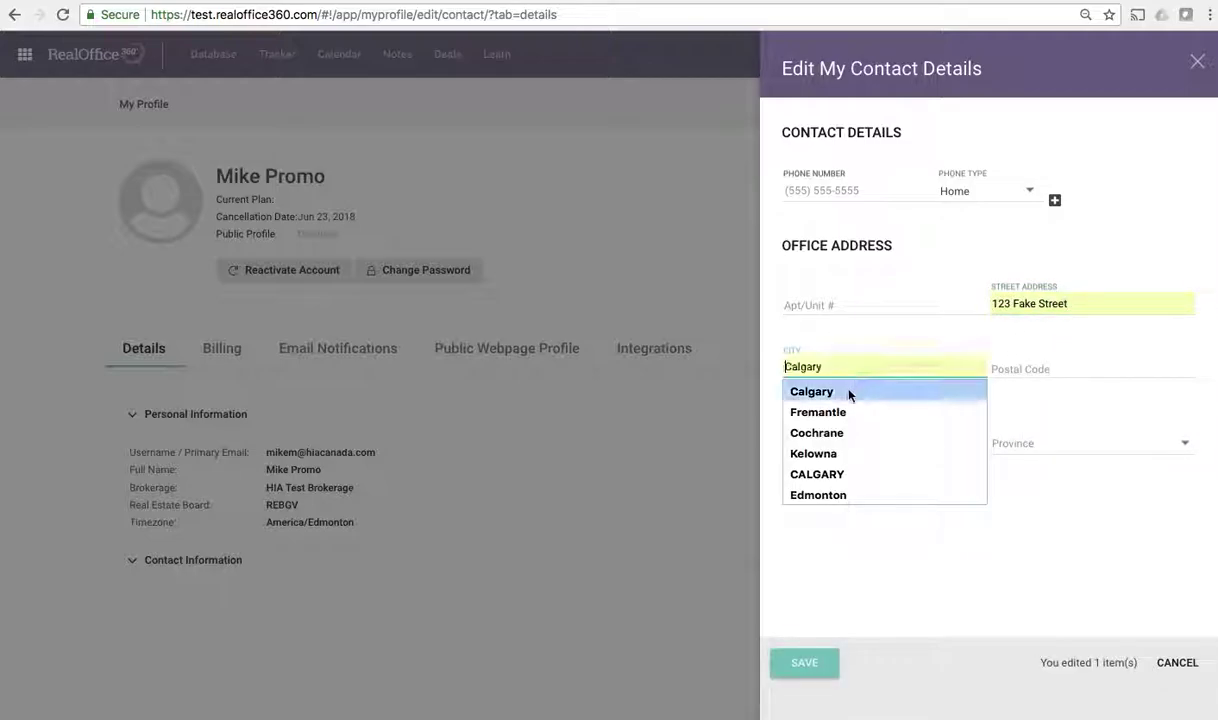
pyautogui.click(849, 392)
pyautogui.click(1015, 367)
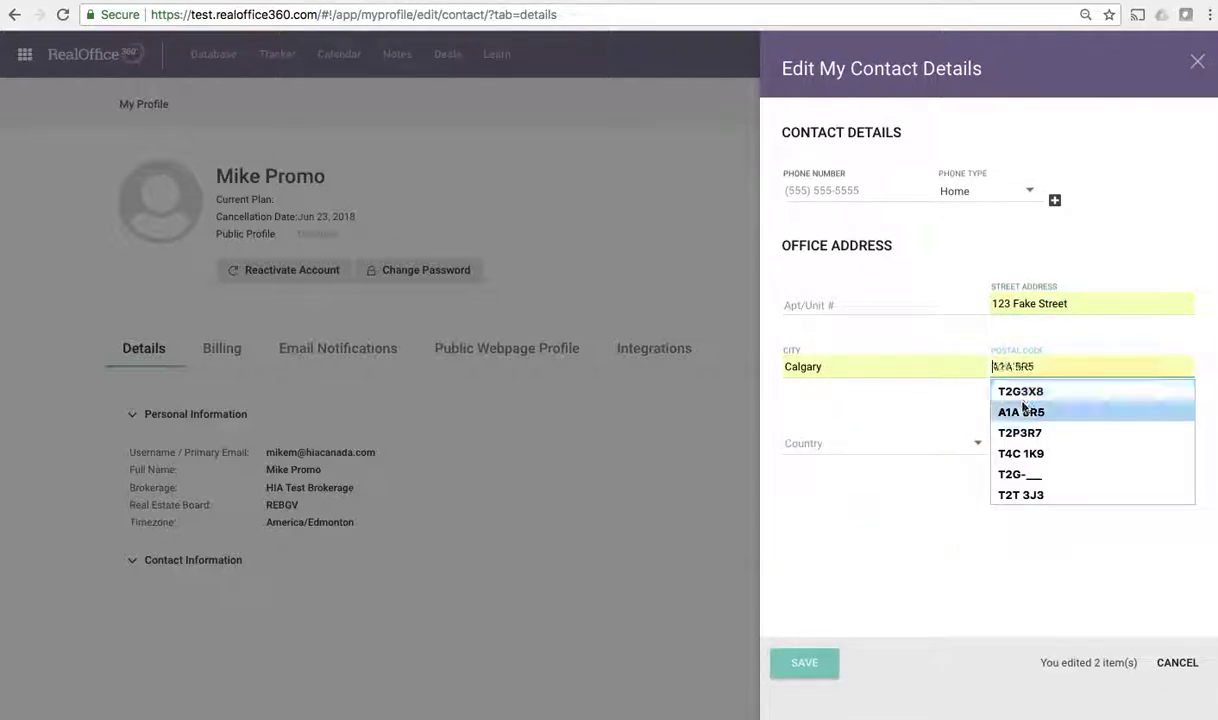
pyautogui.click(1018, 391)
# Choose Canada as country and Alberta as province, and save the contact information.
pyautogui.click(866, 457)
pyautogui.click(862, 450)
pyautogui.click(1031, 447)
pyautogui.click(1033, 445)
pyautogui.click(808, 663)
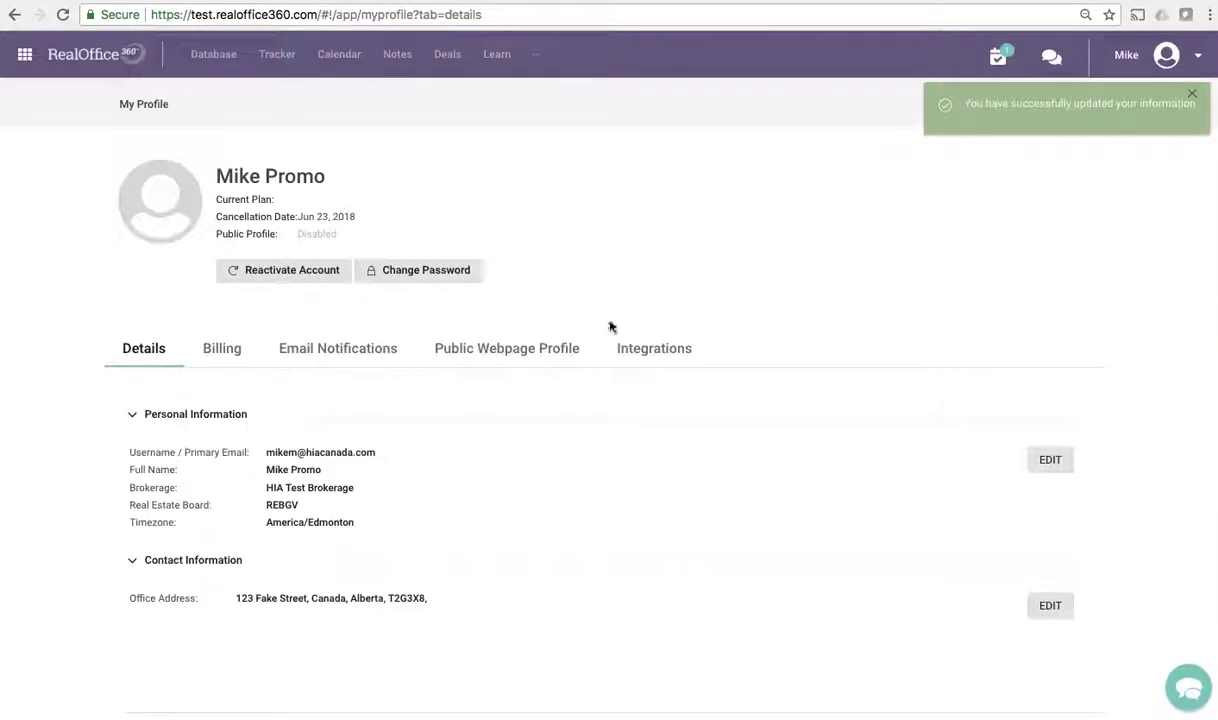
pyautogui.click(638, 350)
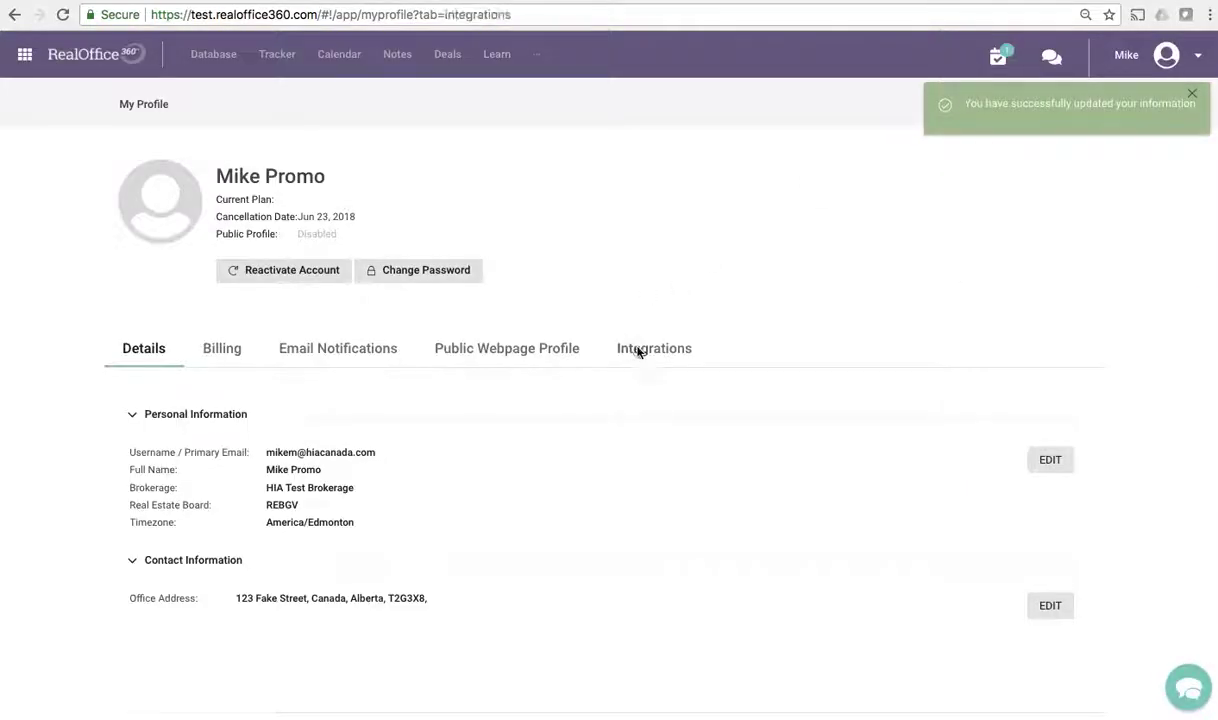
# Paste the copied API key into the MailChimp field of the integrations editor.
pyautogui.click(1060, 462)
pyautogui.click(843, 134)
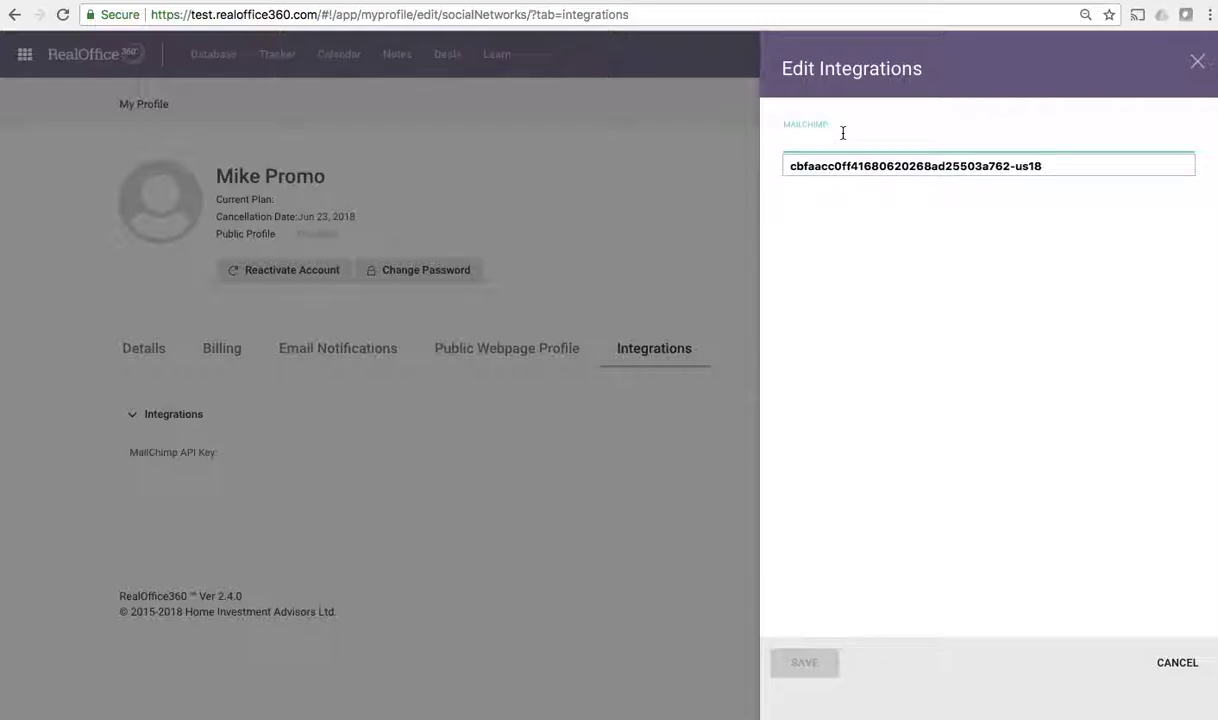
pyautogui.press('super+v')
pyautogui.click(846, 260)
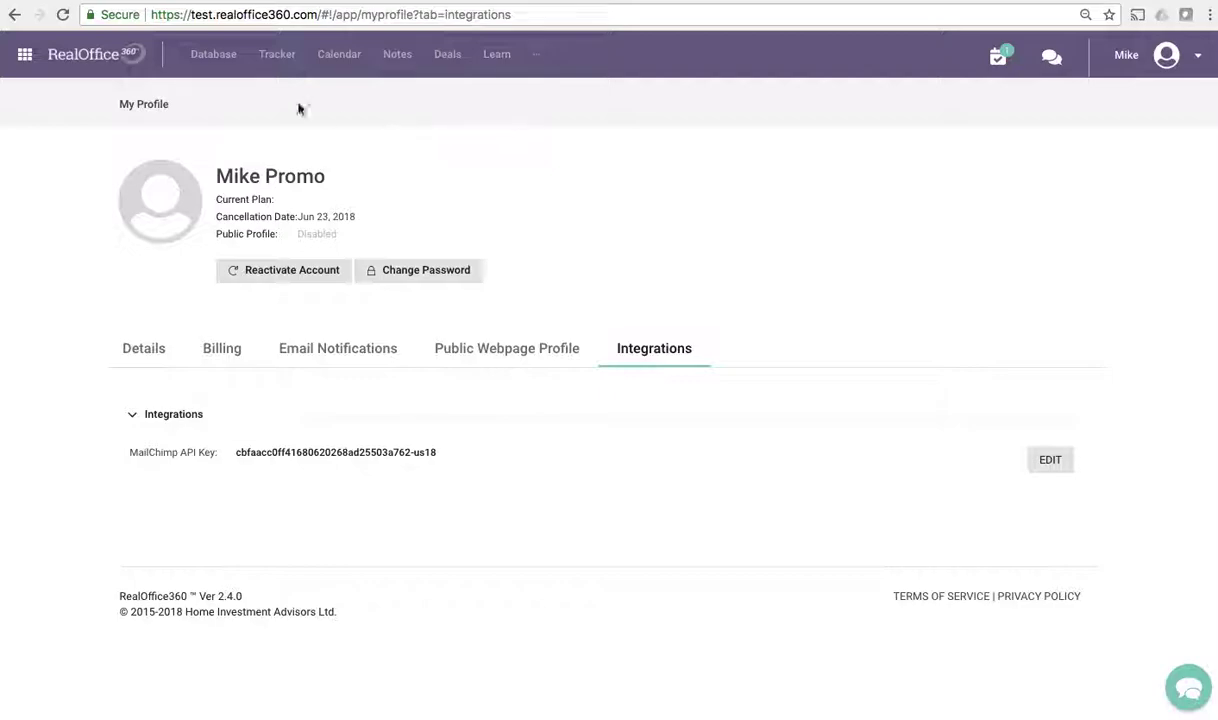
# Open the RealOffice360 client Database from the top navigation.
pyautogui.click(211, 60)
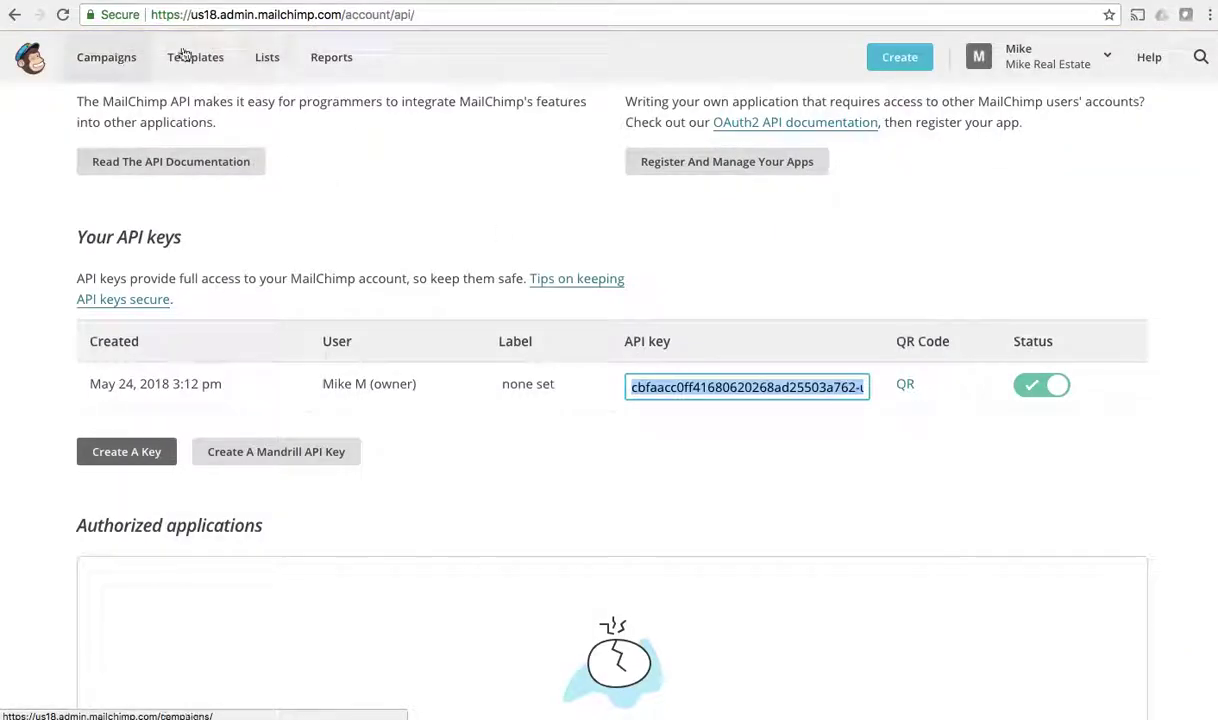
# Open MailChimp's Lists page to find the RealOffice360 Client List.
pyautogui.click(268, 60)
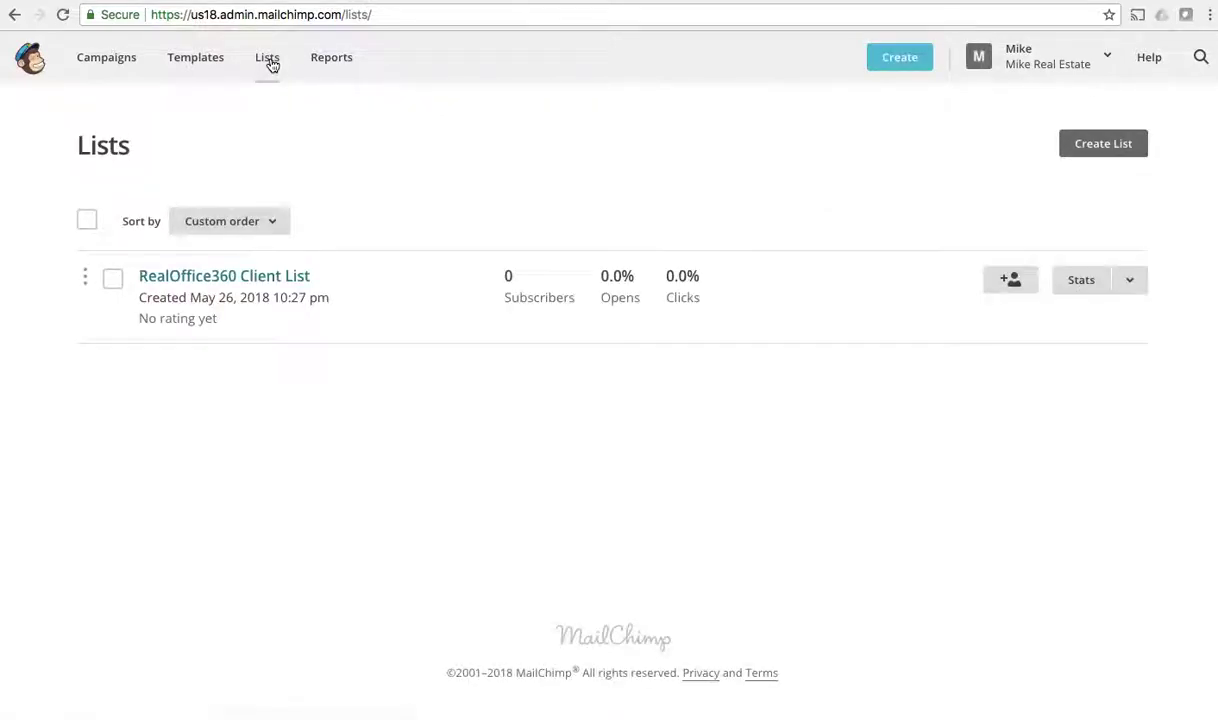